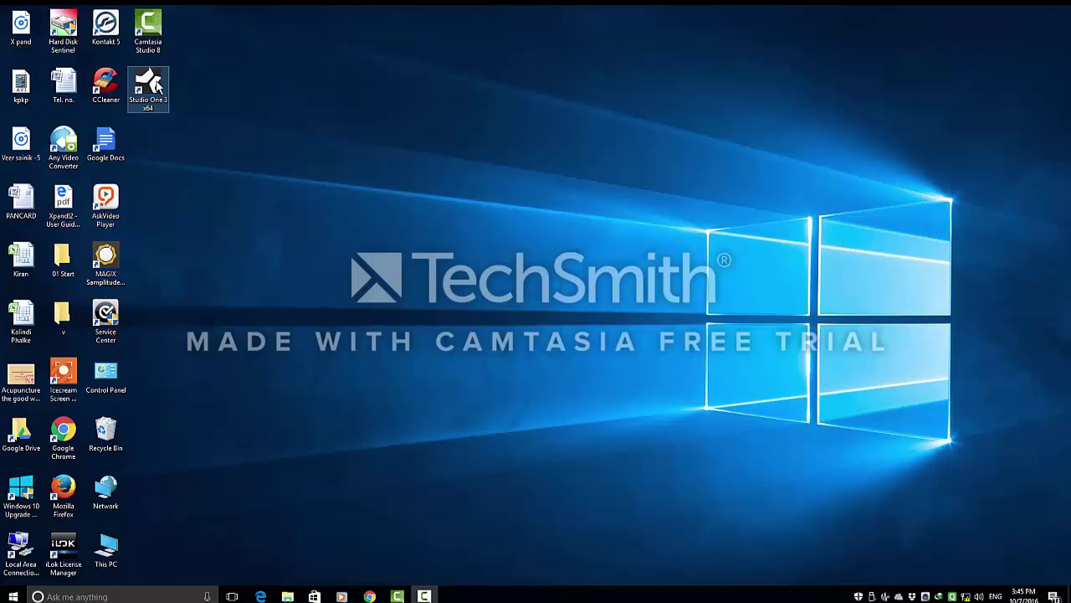
Launch Studio One 3 x64 from its desktop shortcut.
click(156, 86)
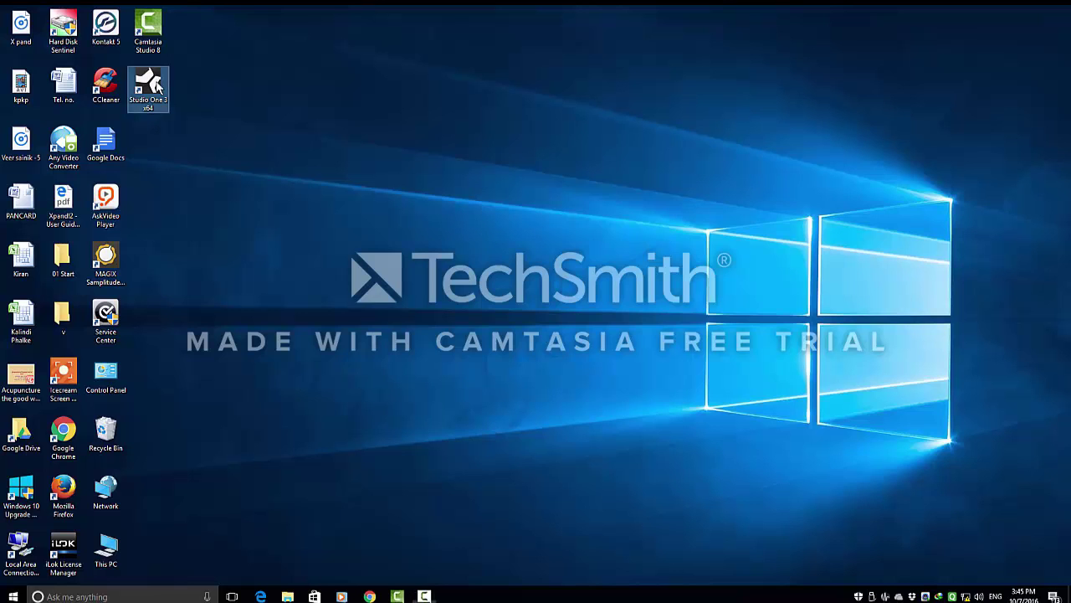
double_click(157, 87)
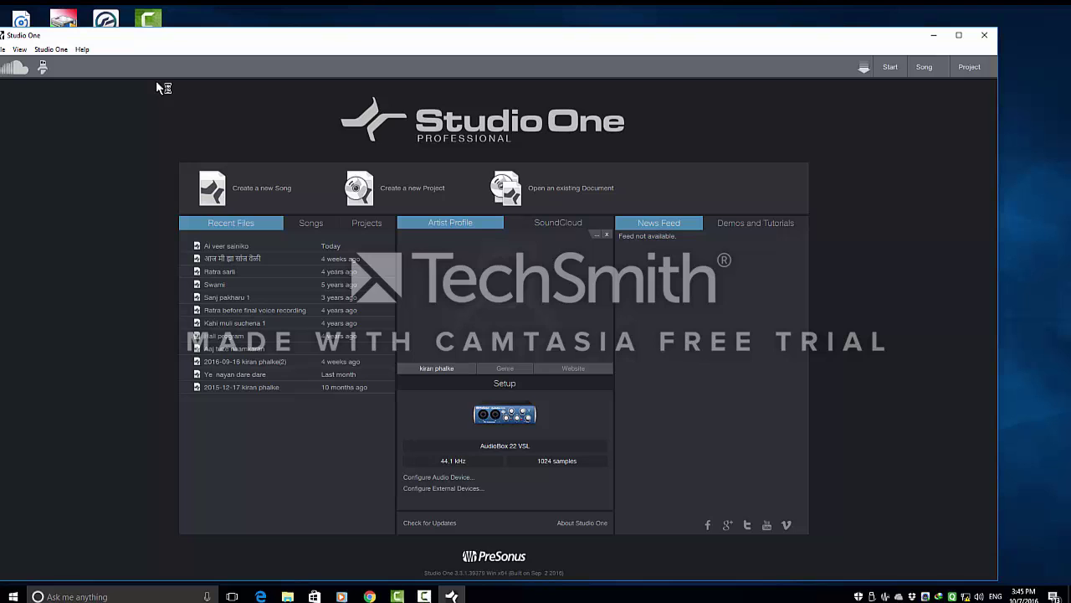
Create a new Empty Song and add four instrument tracks.
click(269, 196)
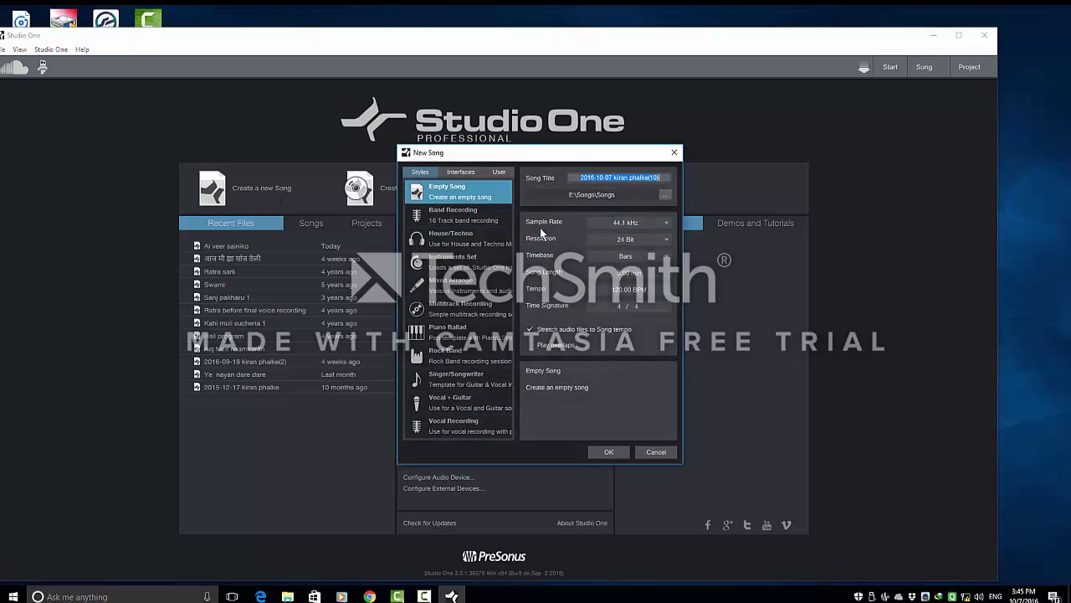
click(467, 194)
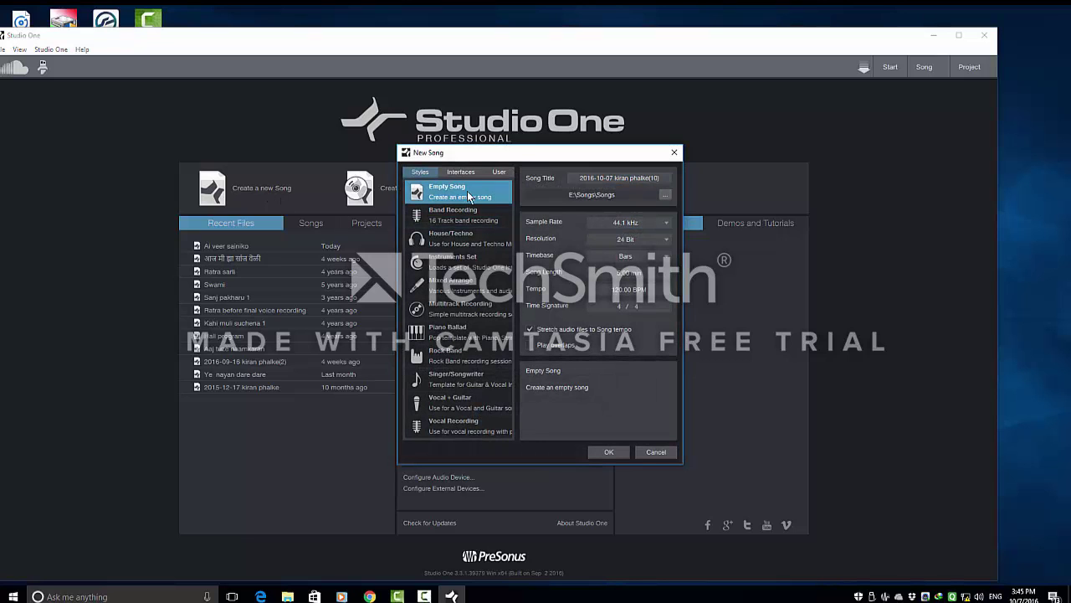
click(608, 453)
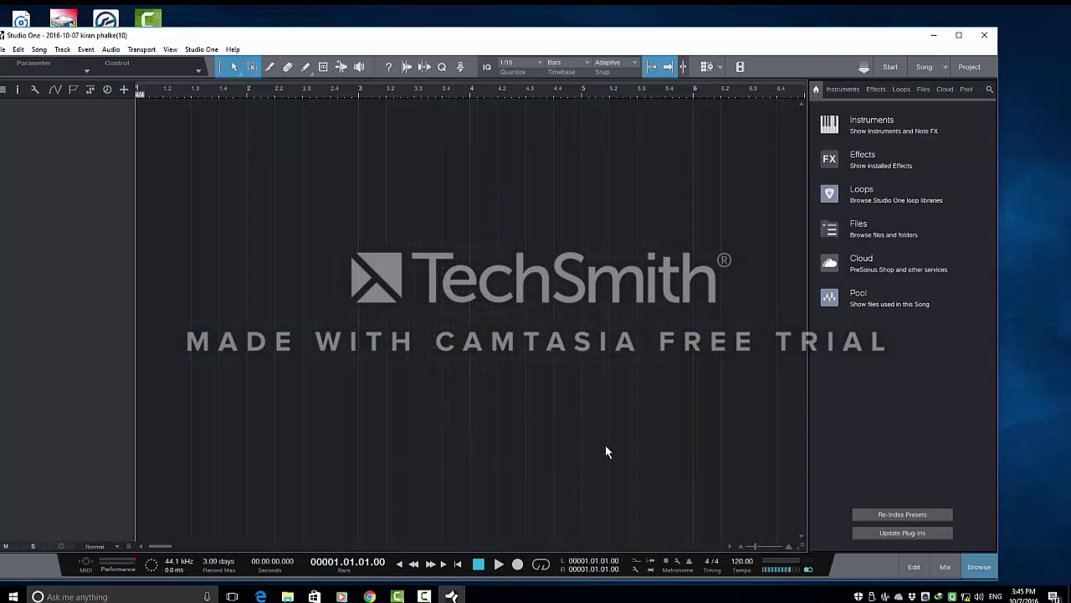
click(123, 91)
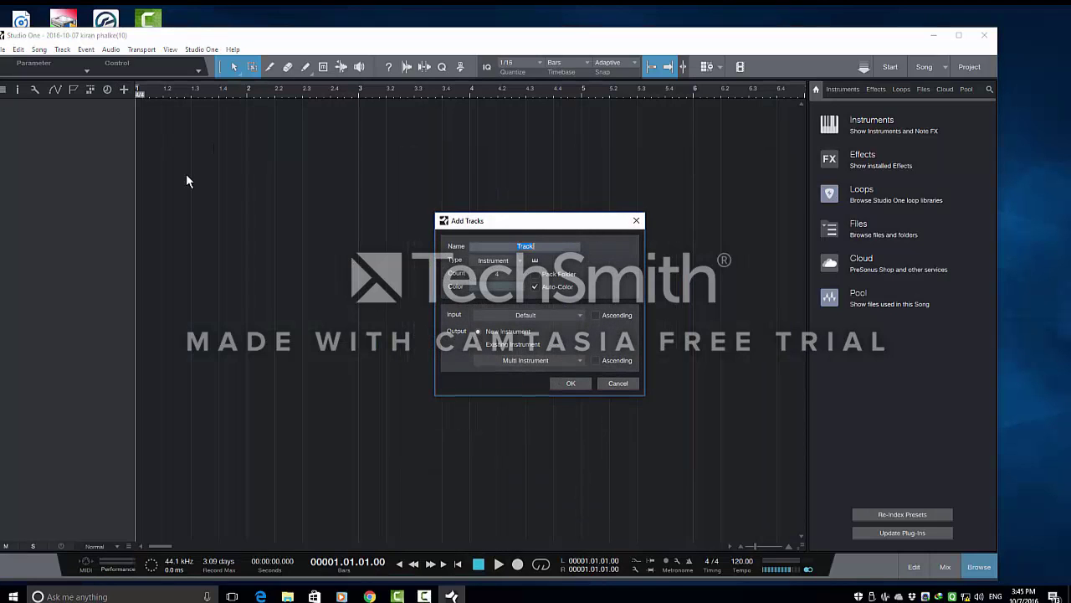
click(569, 386)
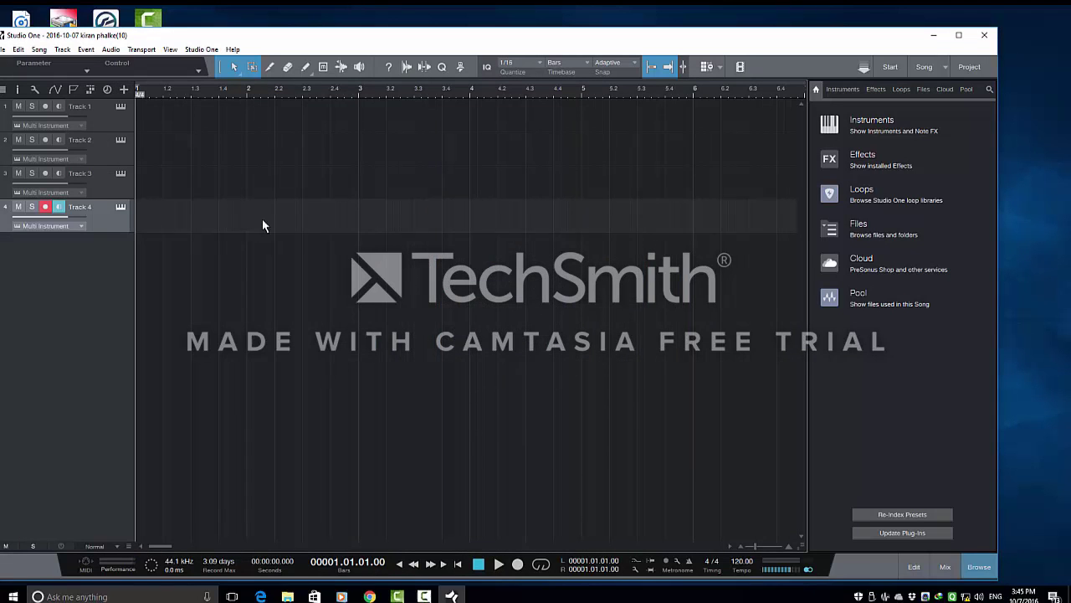
Add a single mono audio track below the four instrument tracks.
click(123, 88)
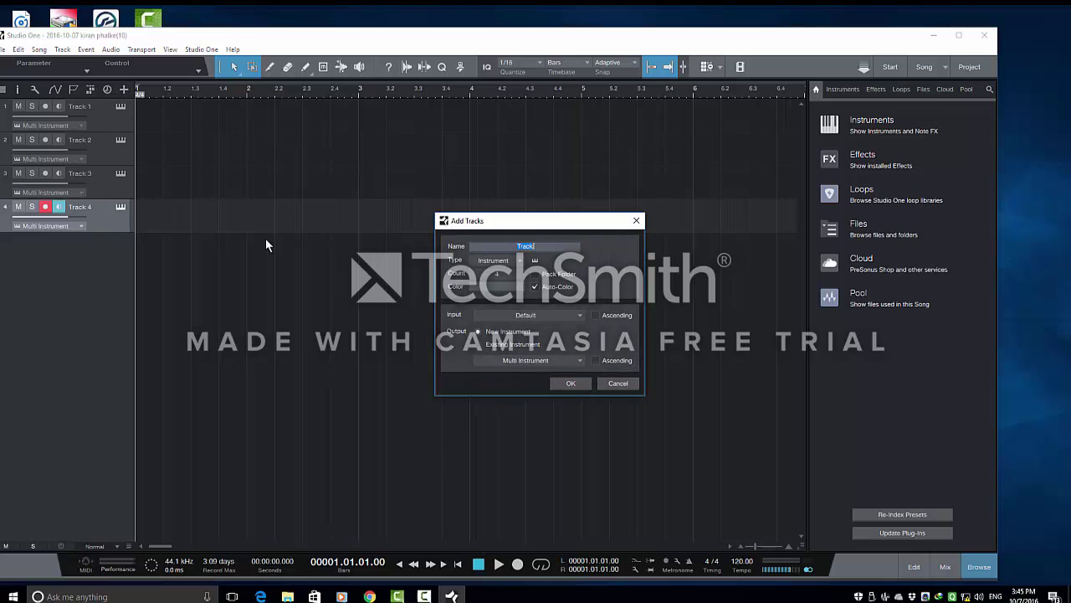
click(501, 275)
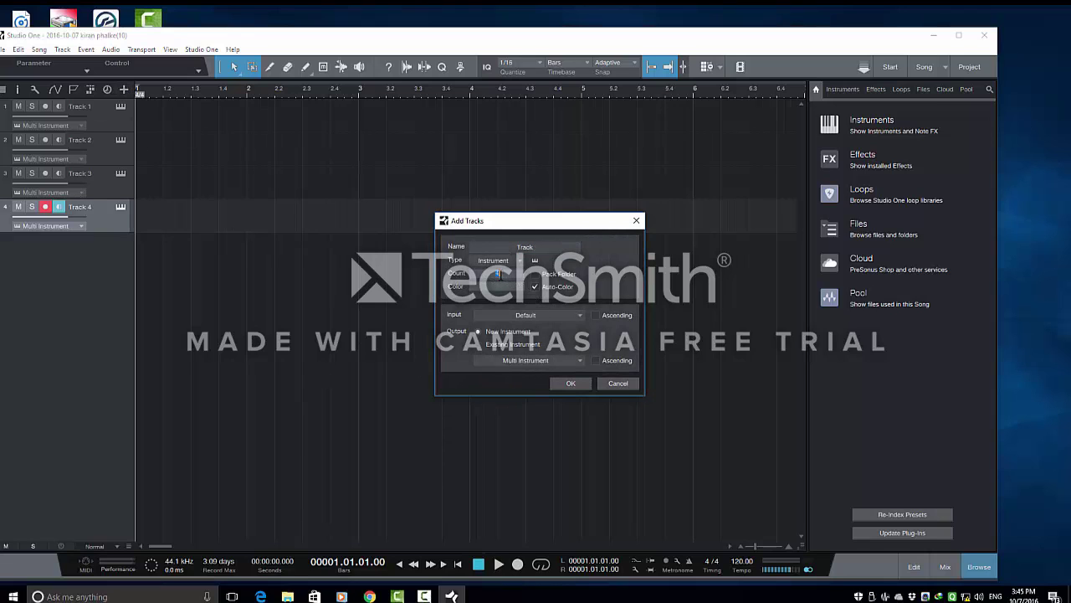
text(1)
click(519, 260)
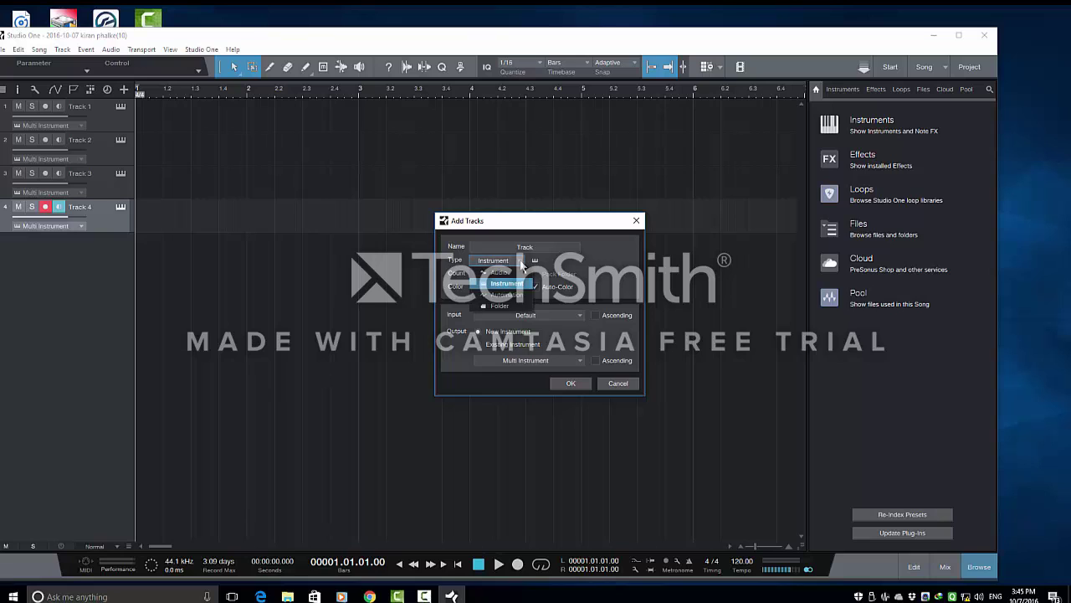
click(510, 273)
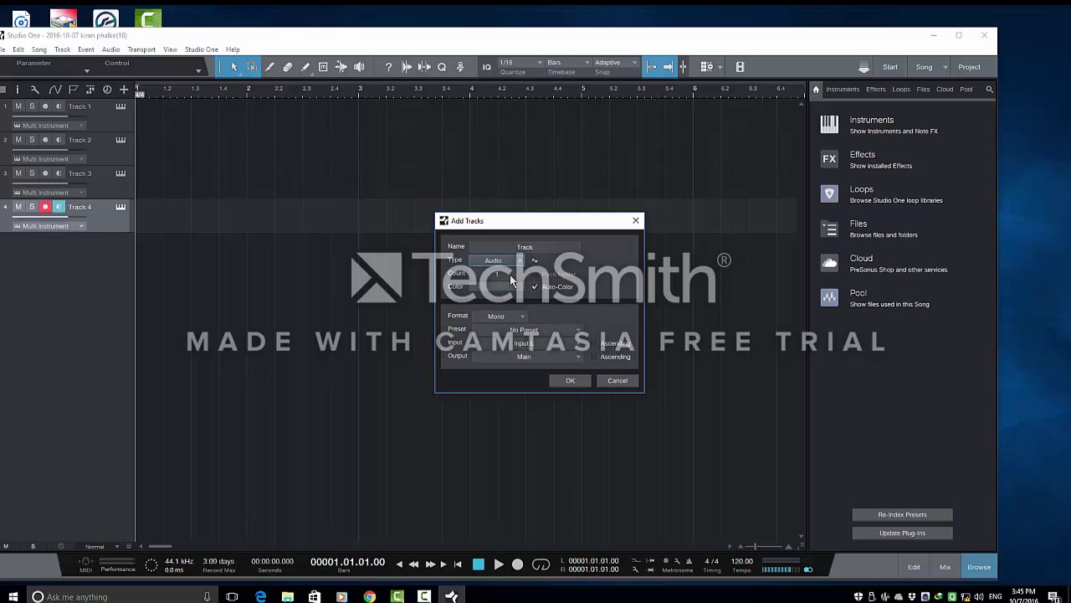
click(568, 381)
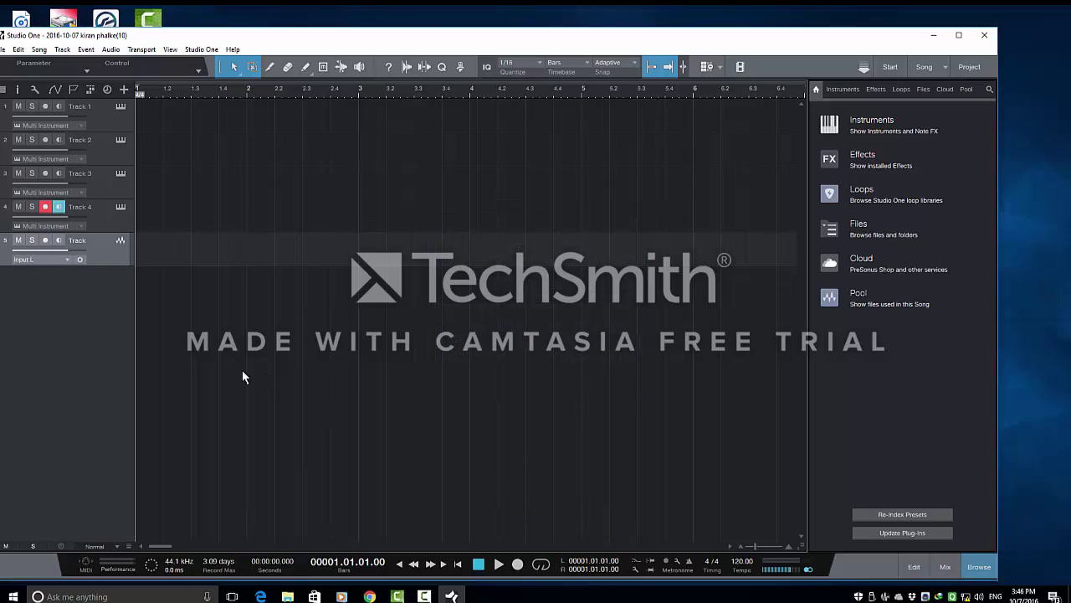
With the Inspector shown, drag Xpand!2_x64 from the Instruments browser onto Track 1.
click(17, 89)
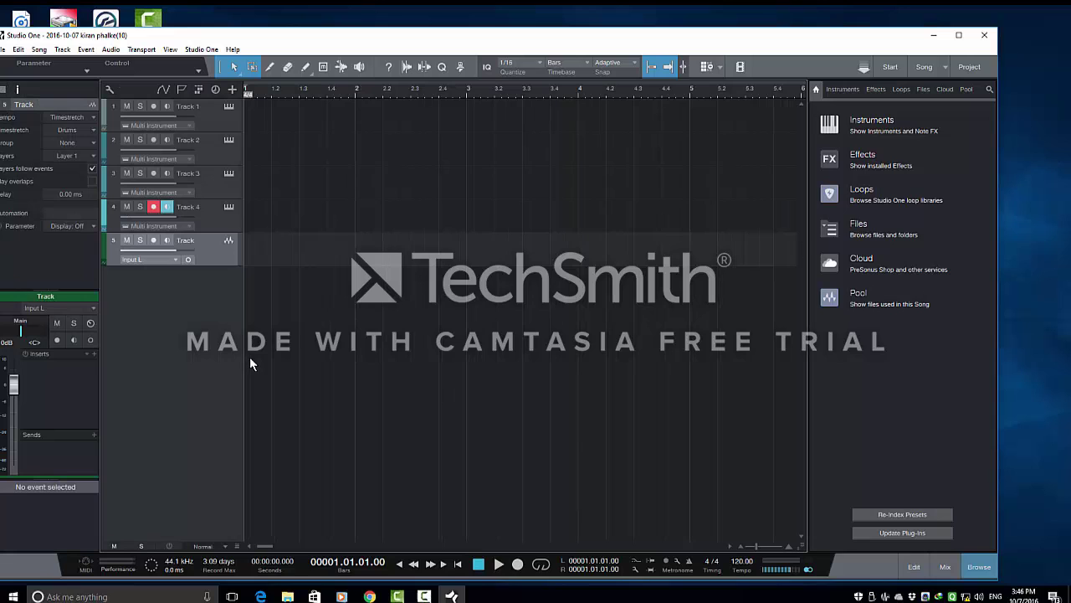
click(228, 108)
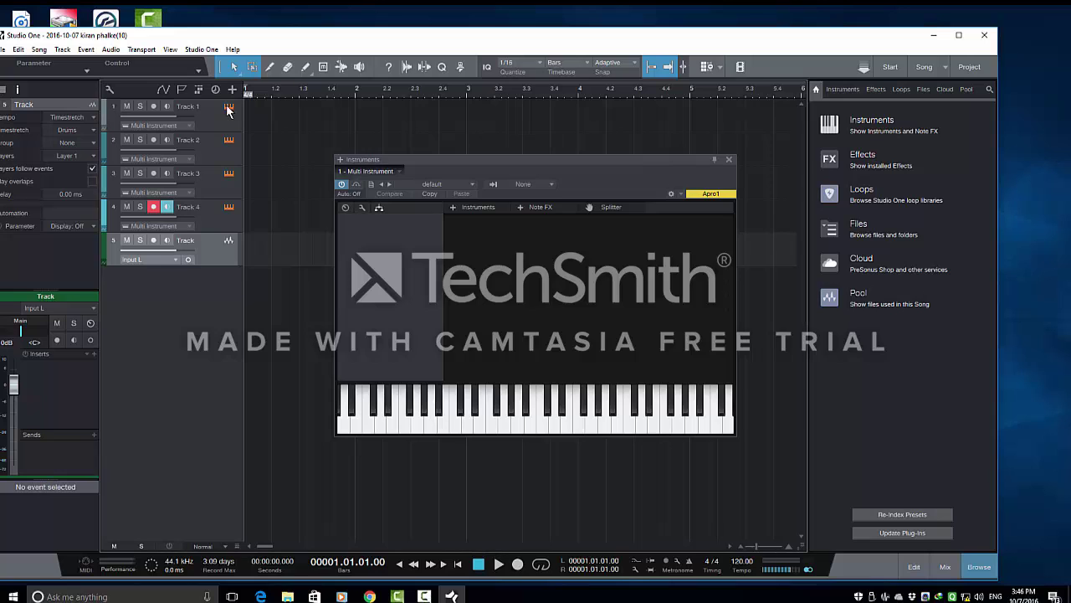
click(227, 107)
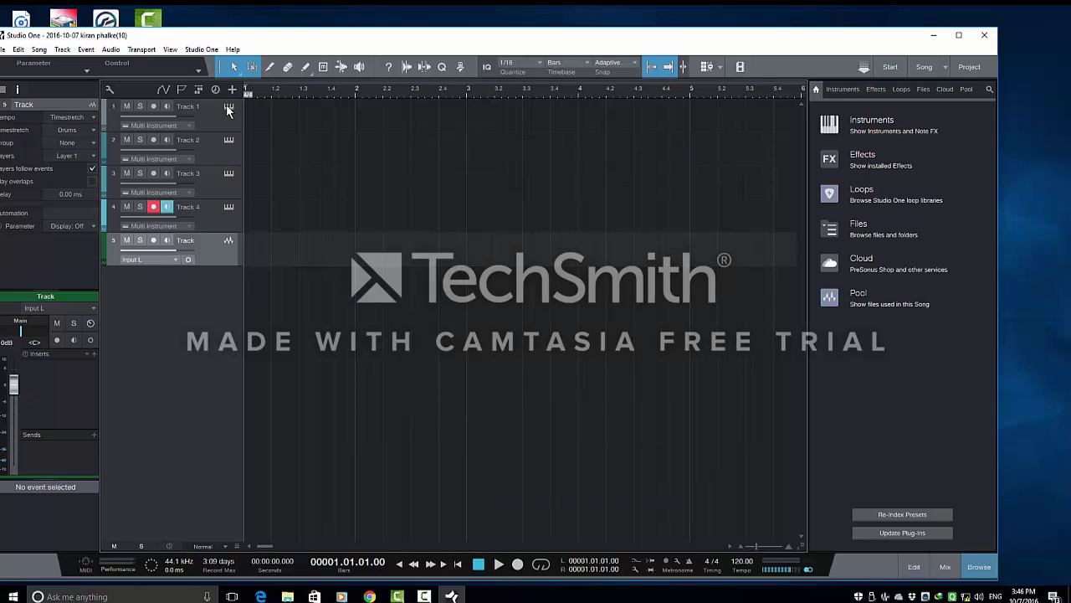
click(853, 123)
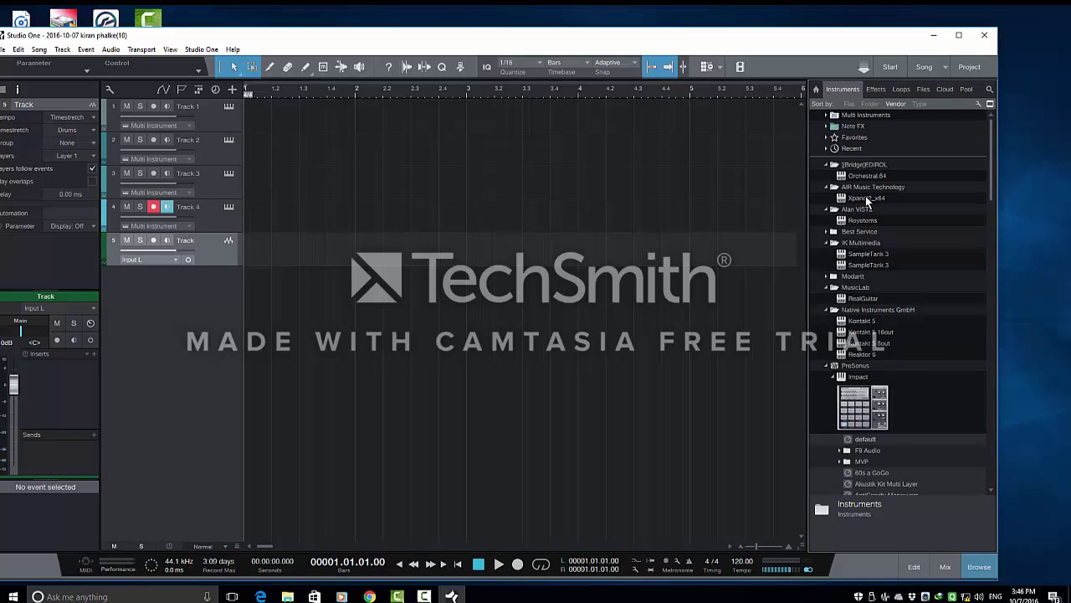
drag(864, 196, 434, 106)
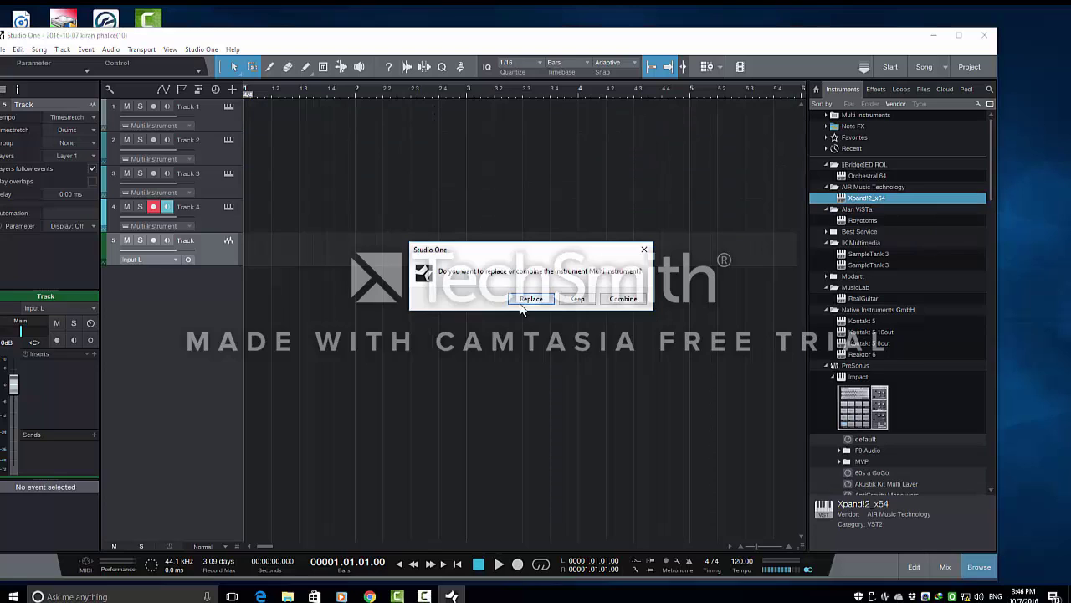
Replace Track 1's Multi Instrument with Xpand!2, setting parts B, C, D to MIDI channels 2, 3, 4.
click(520, 302)
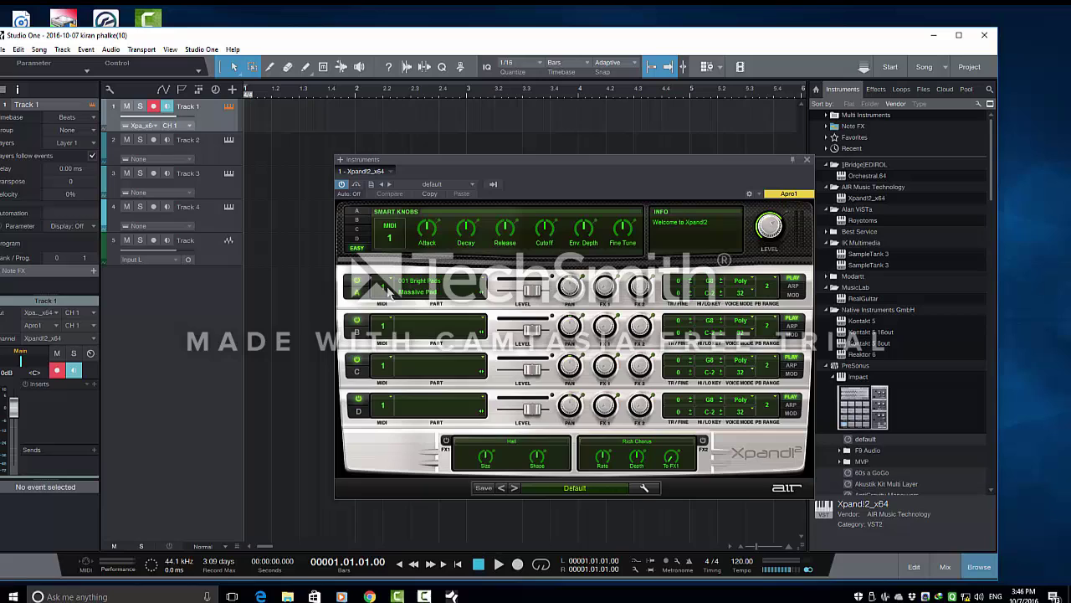
click(385, 334)
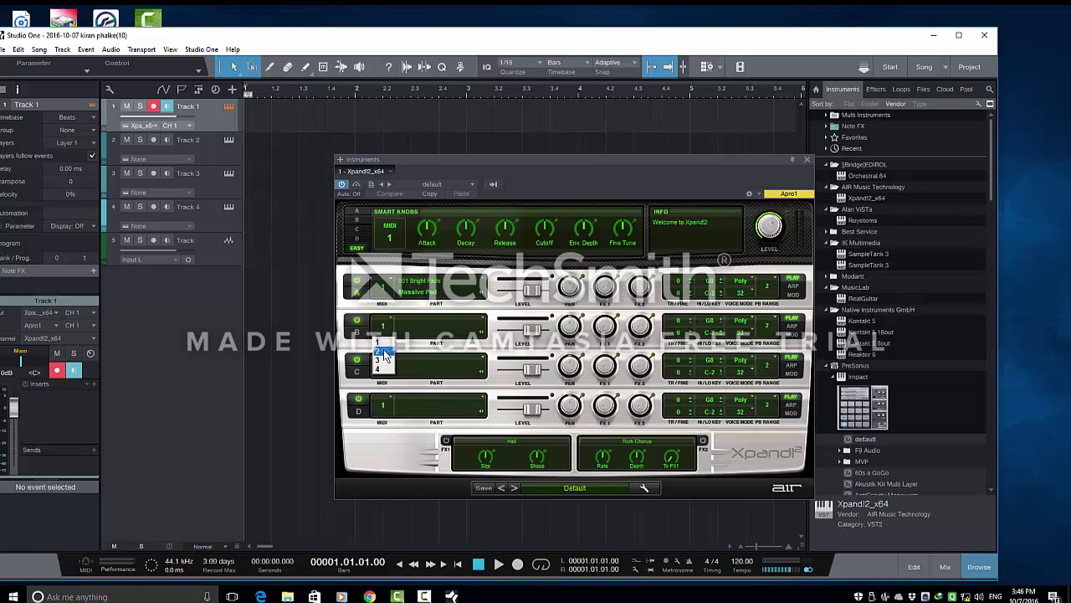
click(386, 372)
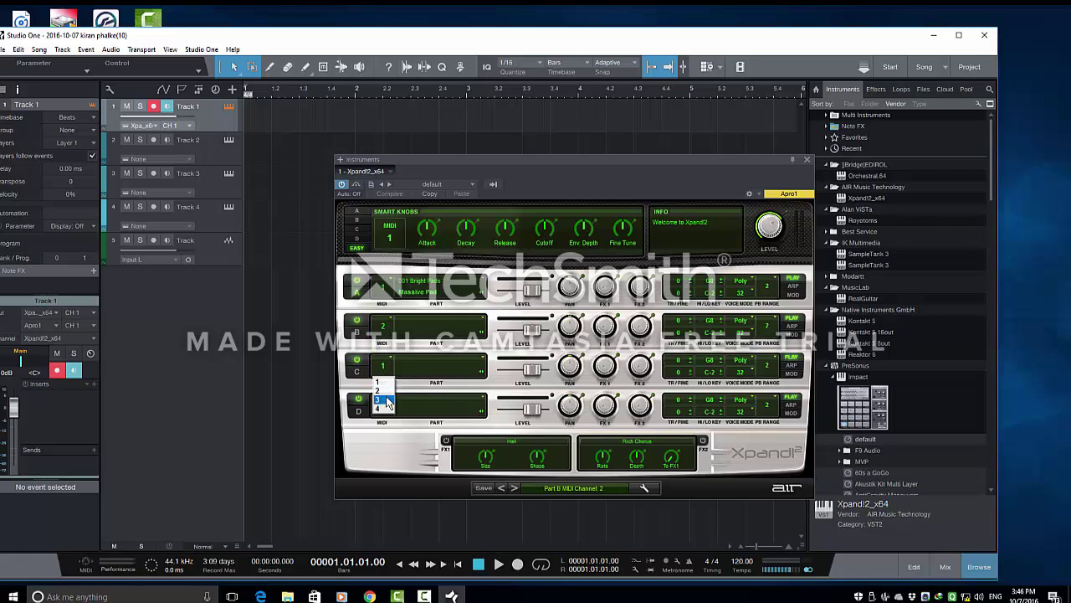
click(386, 400)
click(383, 405)
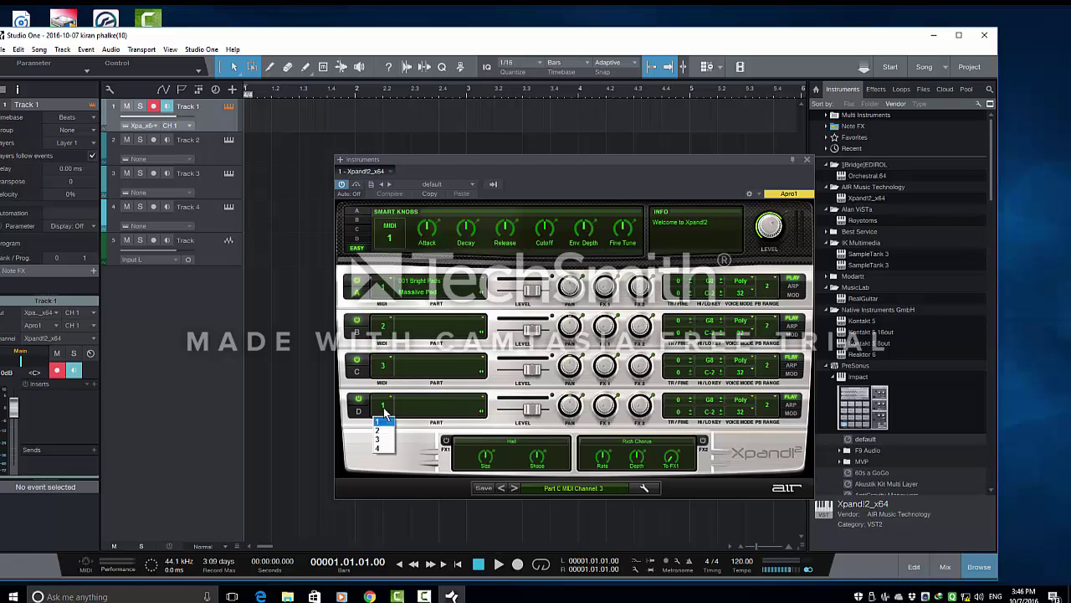
click(378, 450)
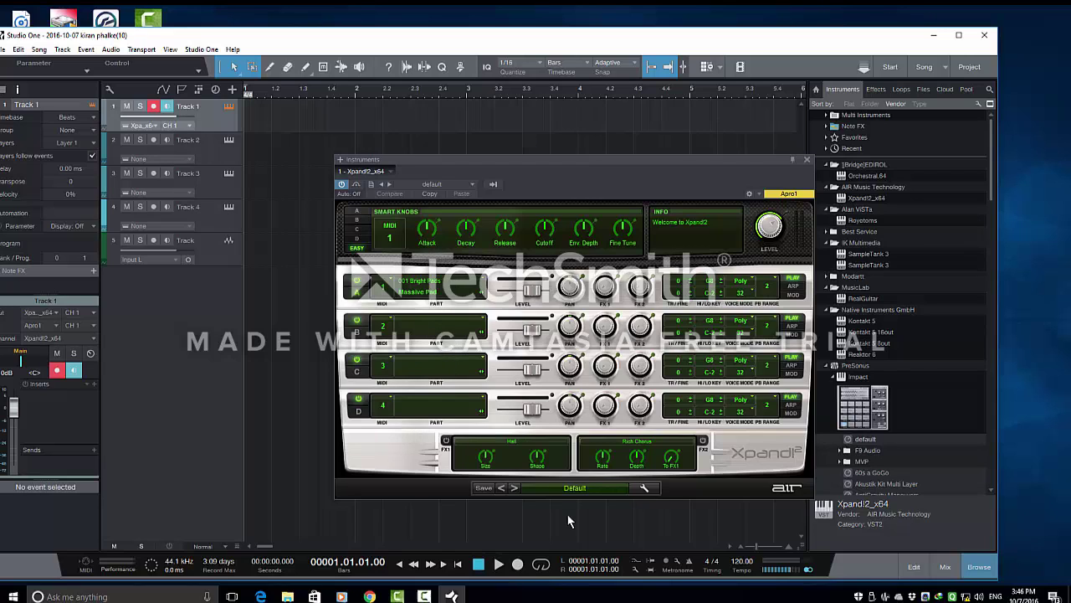
Load the +01 Easy Ballad preset from Xpand!2's 29 Multitimbral category.
click(578, 489)
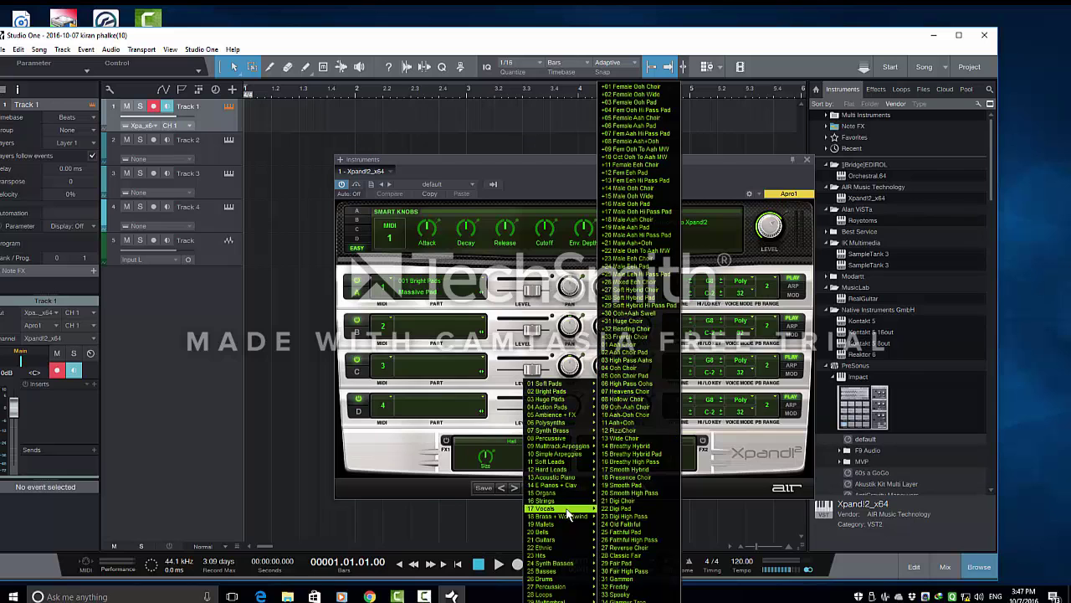
mouse_move(559, 599)
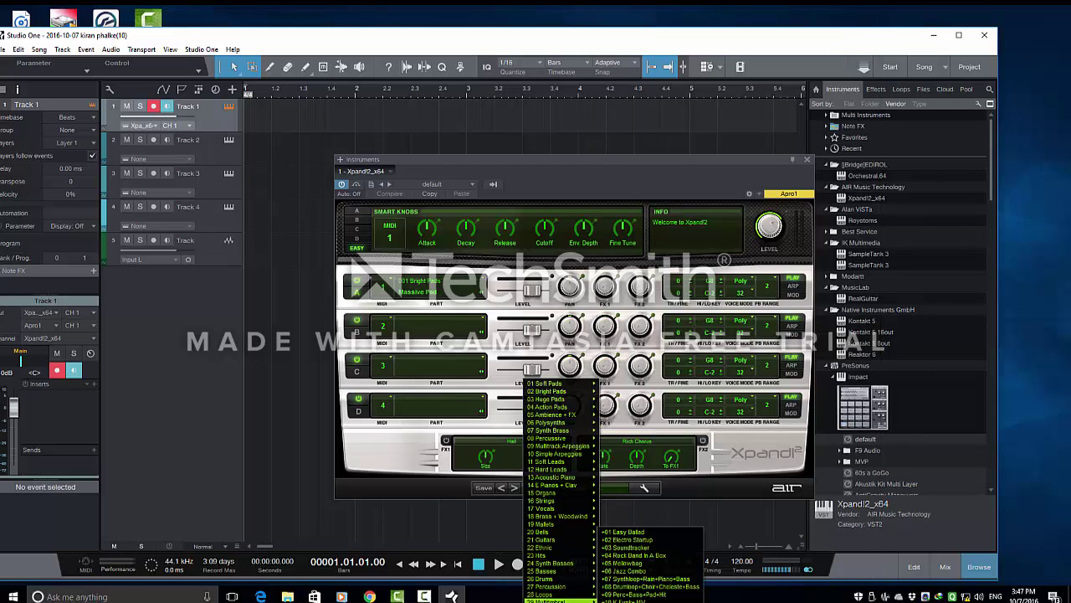
click(633, 531)
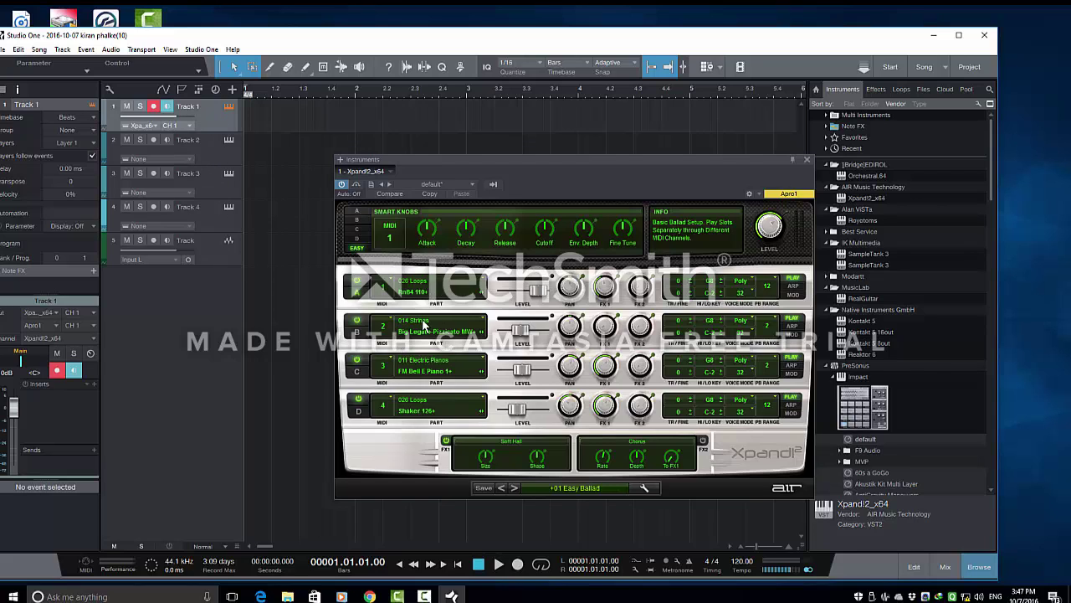
Route Track 2's input to Xpand2_x64 on channel CH 2.
click(212, 157)
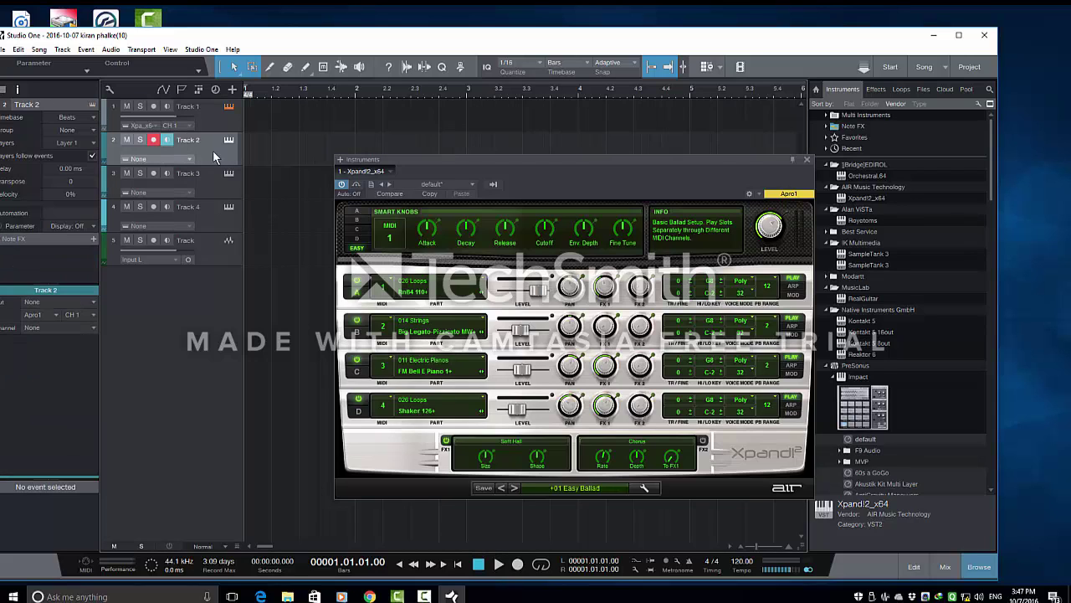
click(93, 308)
click(77, 324)
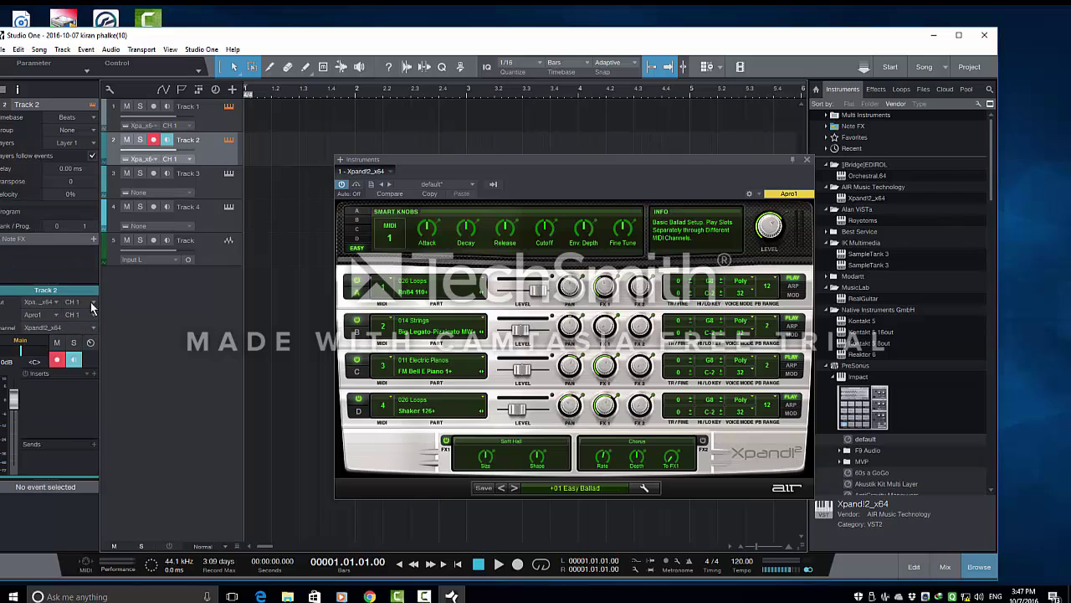
click(92, 308)
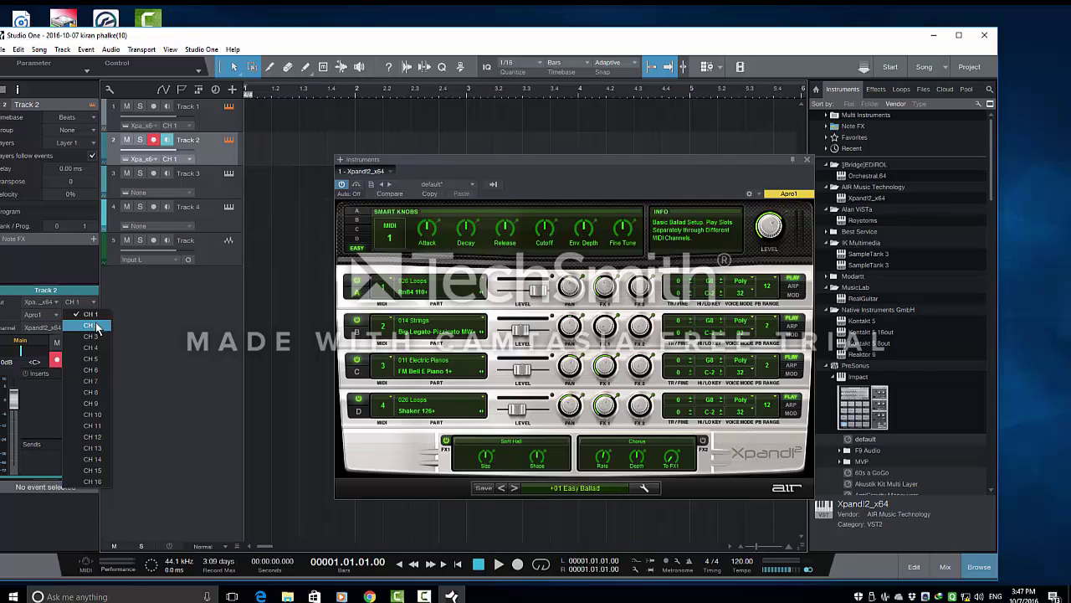
click(98, 328)
Route Track 3's input to Xpand2_x64 on channel CH 3.
click(214, 190)
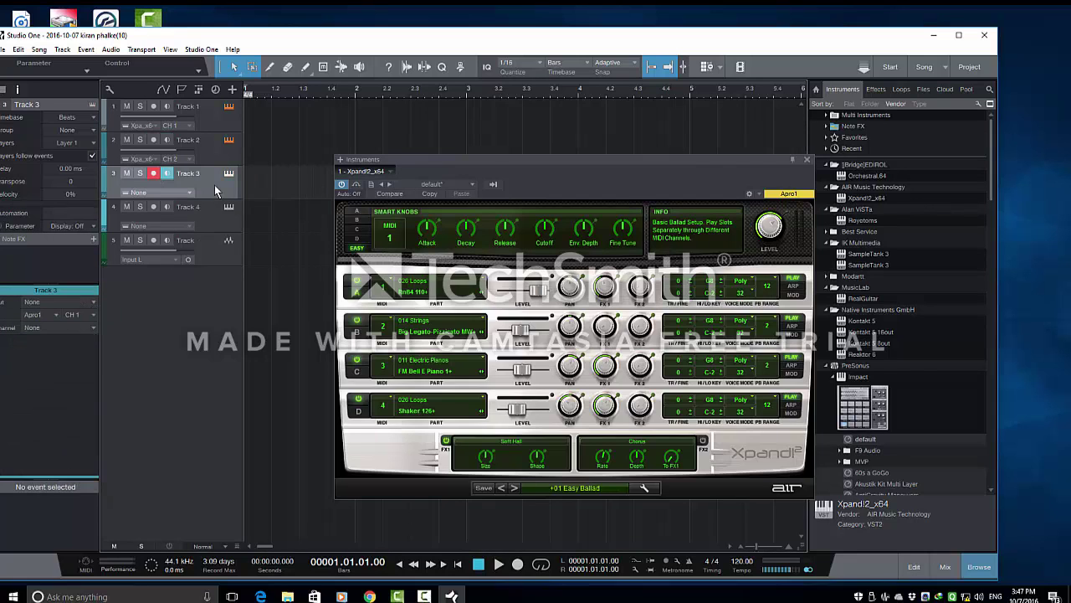
click(93, 302)
click(75, 322)
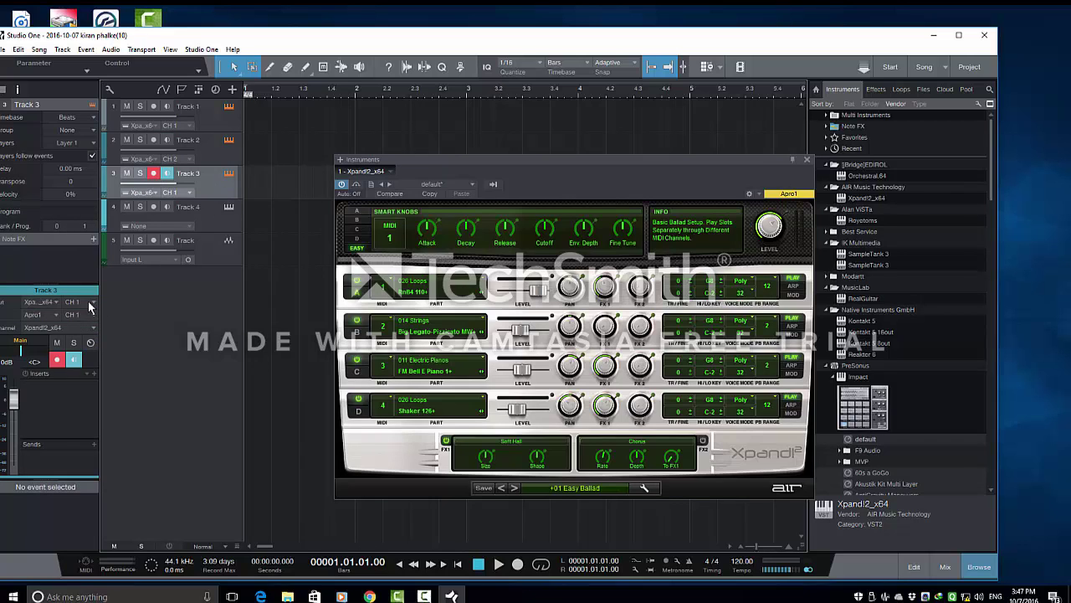
click(93, 302)
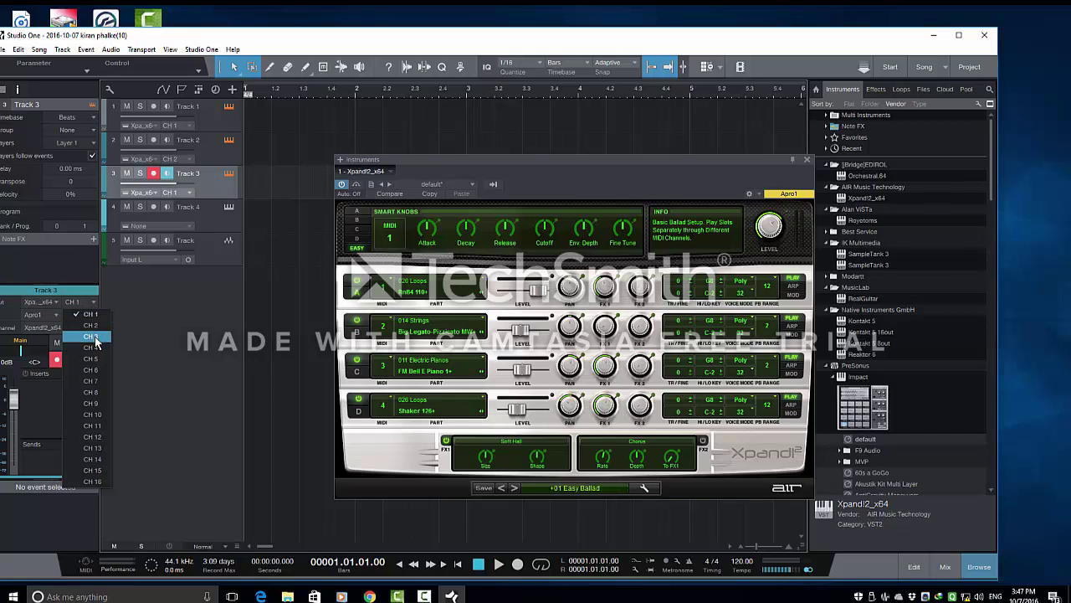
click(93, 336)
Route Track 4's input to Xpand2_x64 on channel CH 4.
click(210, 222)
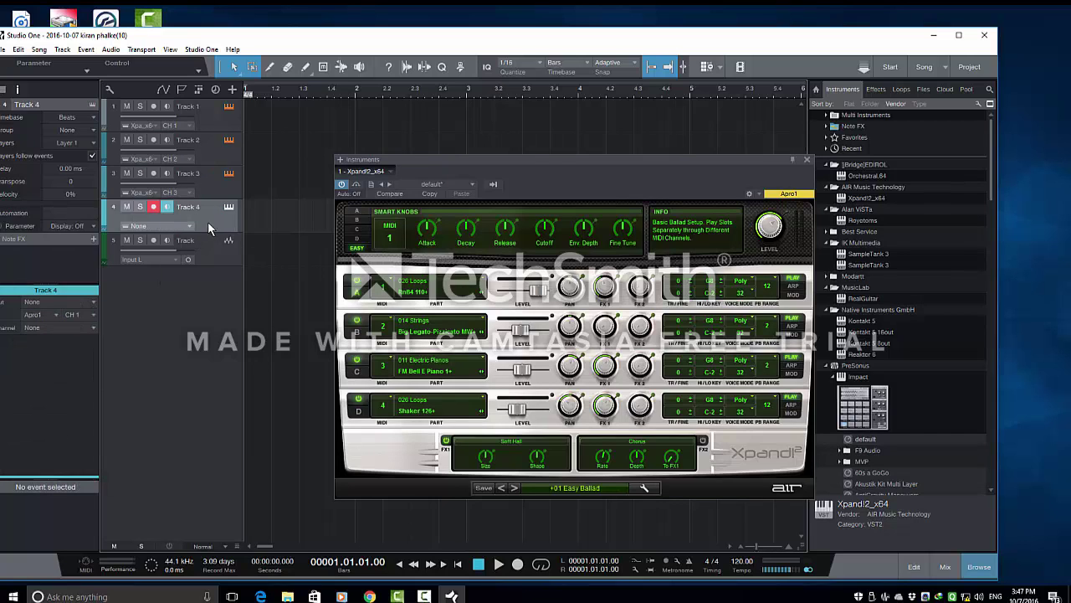
click(94, 300)
click(84, 322)
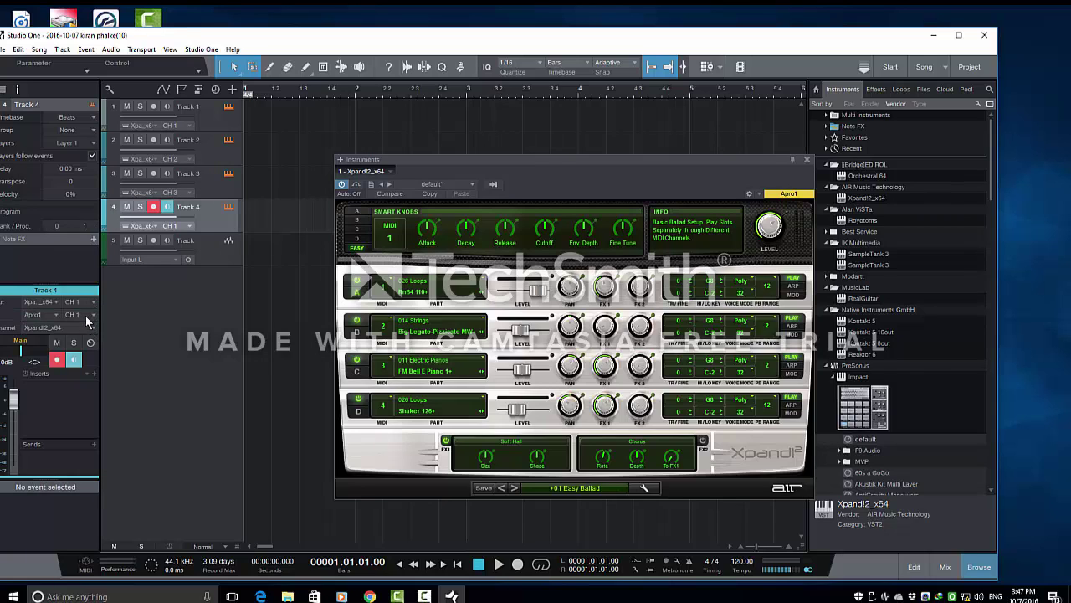
click(93, 302)
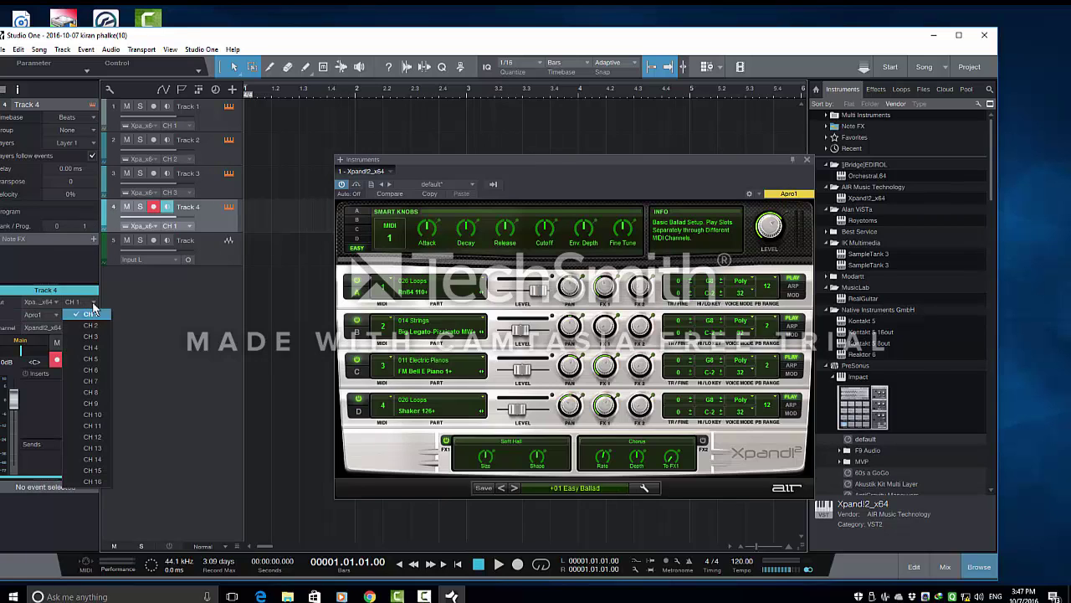
click(94, 350)
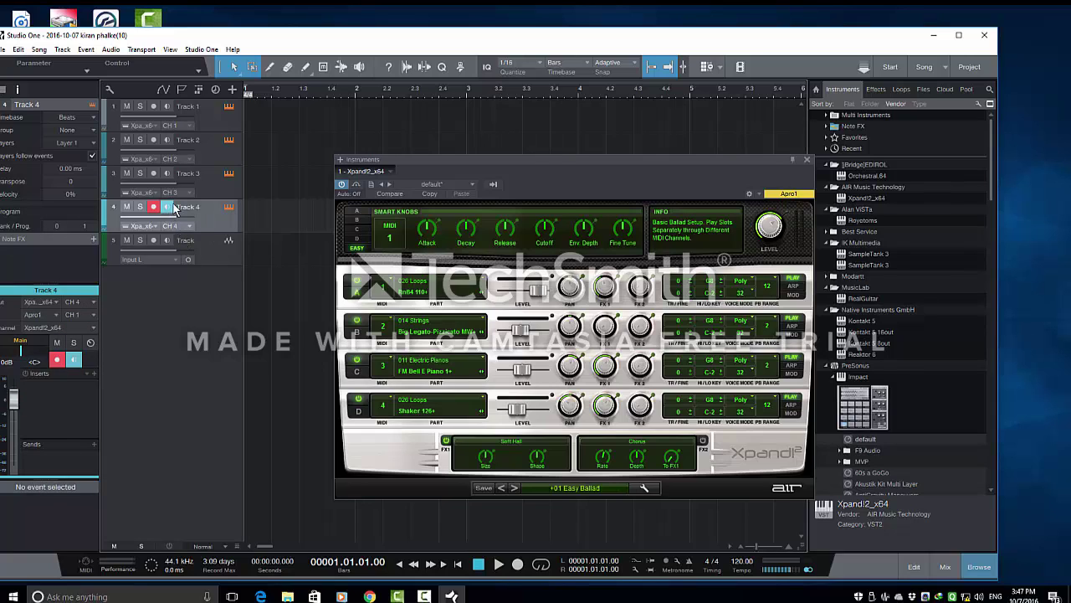
Record-arm Tracks 3 and 1, and raise Xpand!2 Part B to +1.2 dB and Part C to +0.9 dB.
click(153, 174)
click(154, 108)
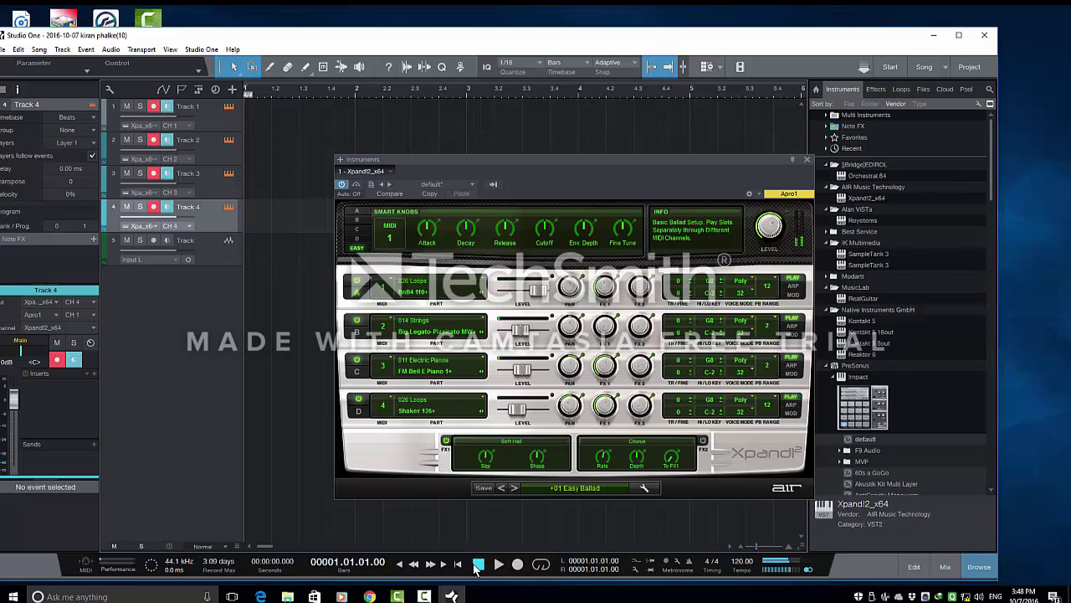
drag(522, 340, 536, 347)
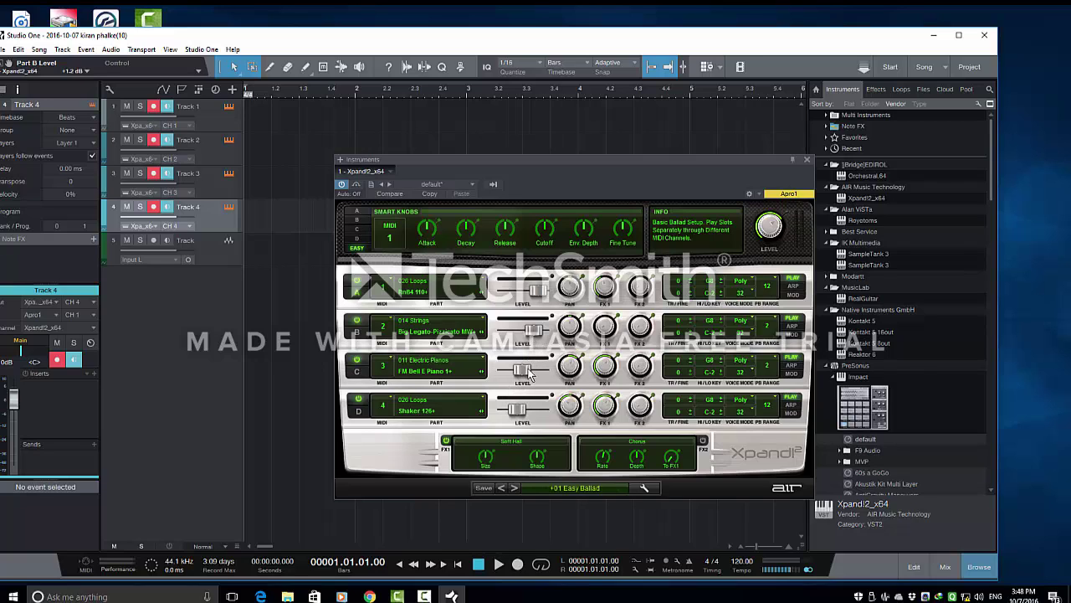
drag(528, 374, 522, 412)
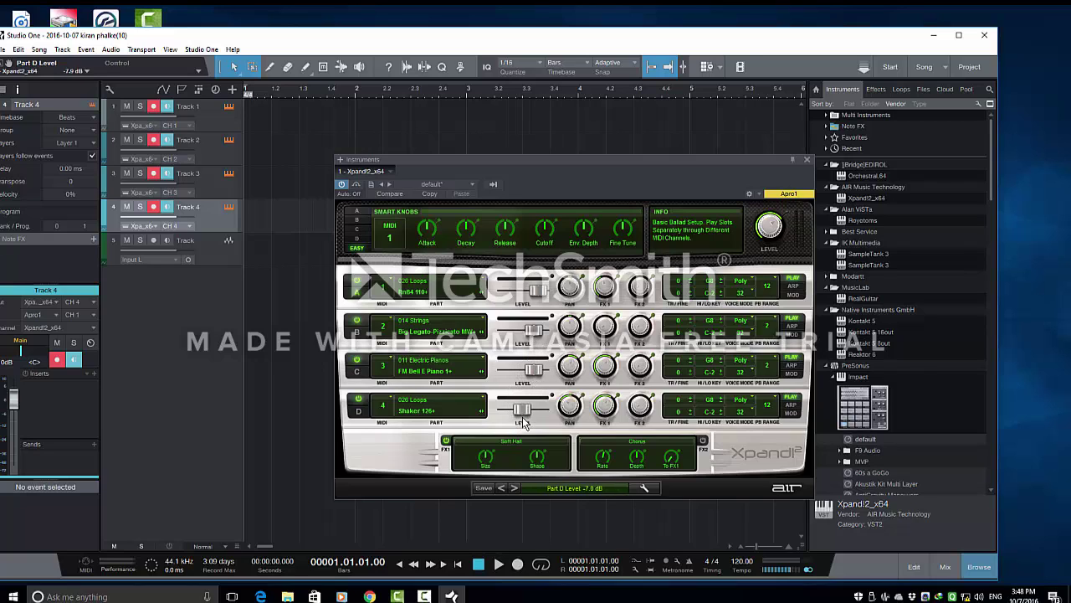
Start recording the Easy Ballad parts onto all four armed tracks.
click(517, 566)
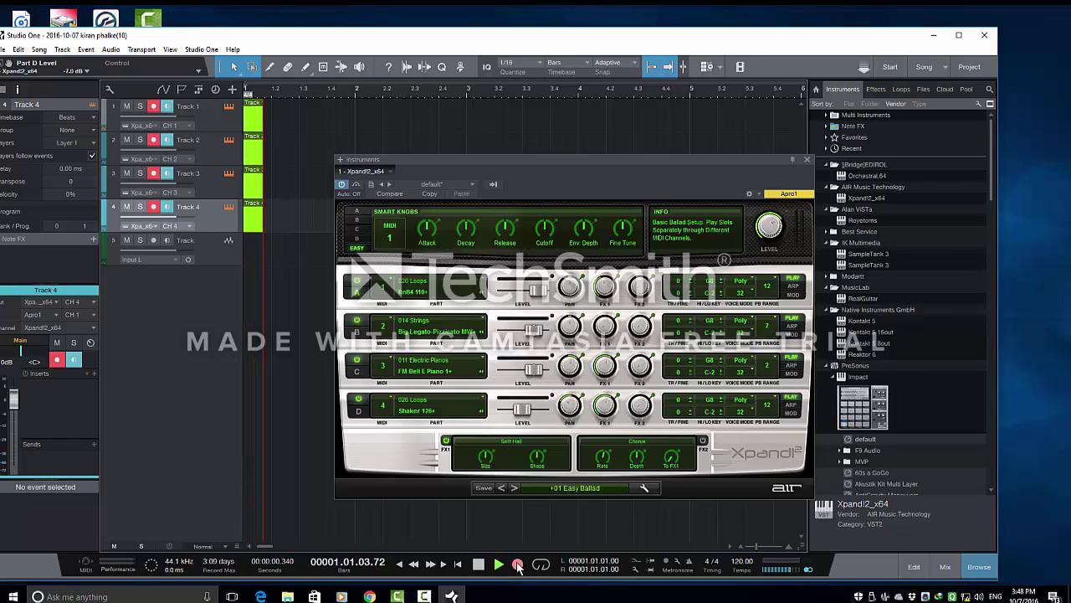